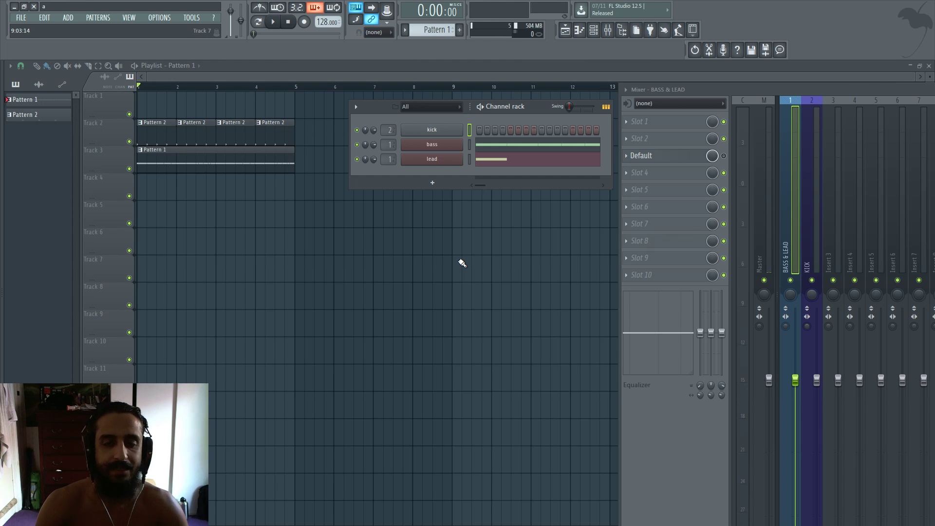
Step: Play the project briefly, then stop it so the song position returns to the start
{"action": "left_click", "coordinate": [273, 22]}
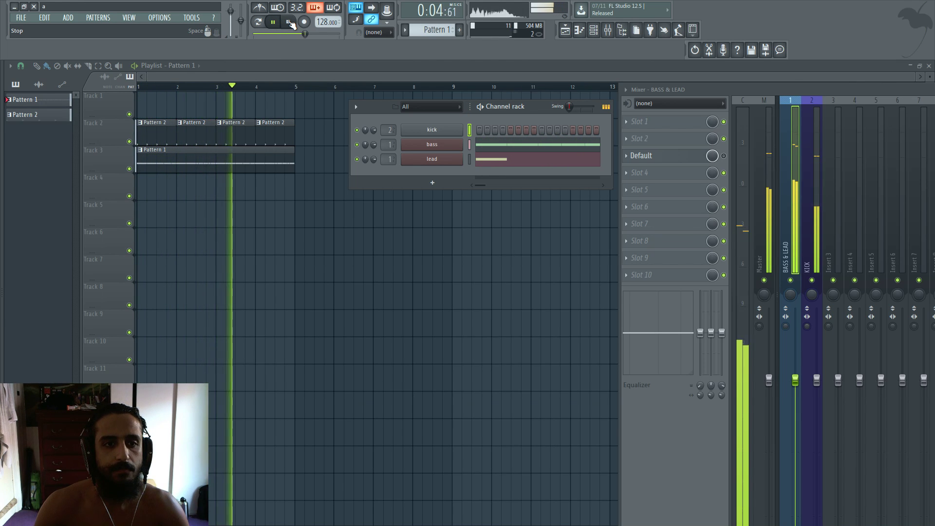
{"action": "left_click", "coordinate": [290, 22]}
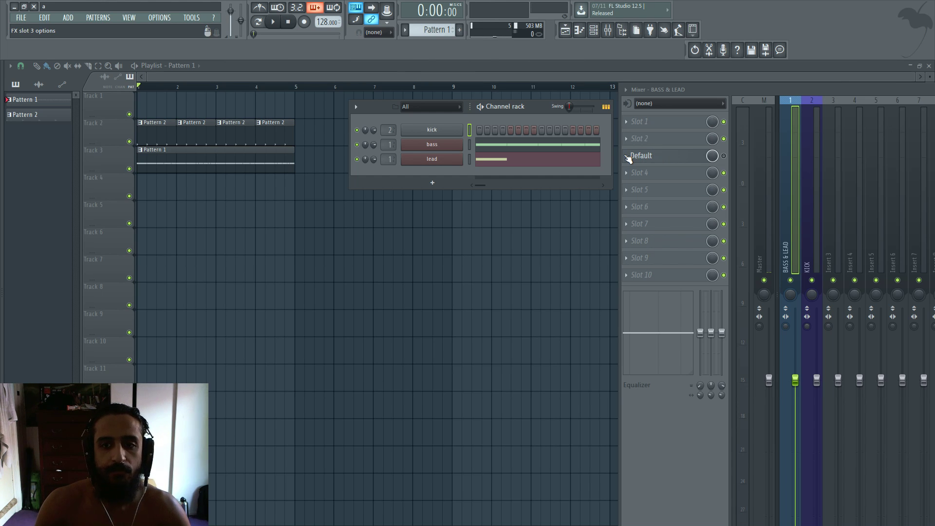
Step: Open the BASS & LEAD Love Philter, centre its window, load the Default preset and start playback
{"action": "left_click", "coordinate": [641, 156]}
{"action": "left_click_drag", "start_coordinate": [356, 153], "coordinate": [508, 91]}
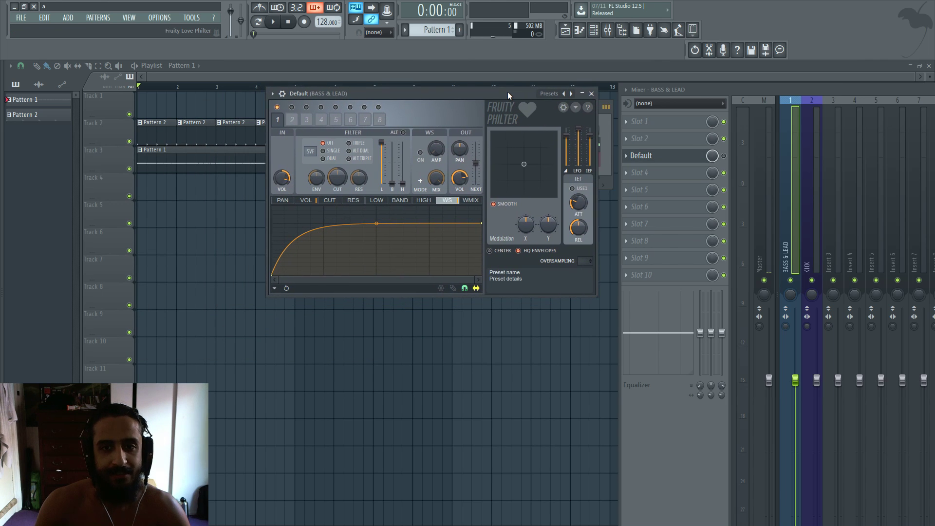
{"action": "left_click", "coordinate": [274, 94]}
{"action": "mouse_move", "coordinate": [293, 123]}
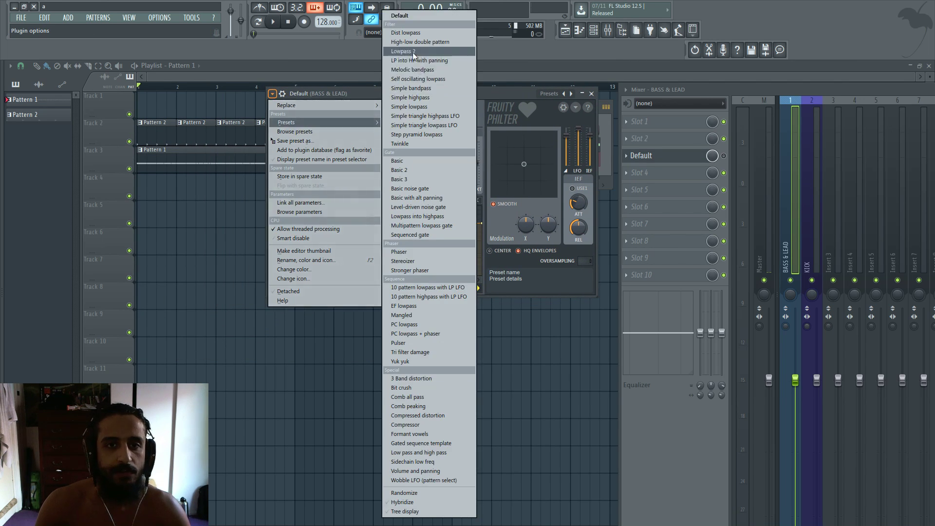
{"action": "left_click", "coordinate": [404, 17]}
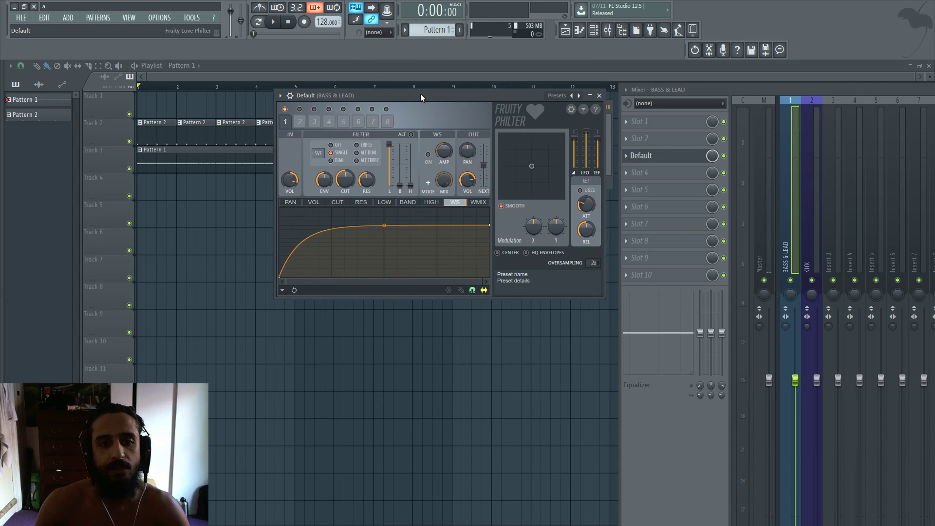
{"action": "left_click", "coordinate": [339, 145]}
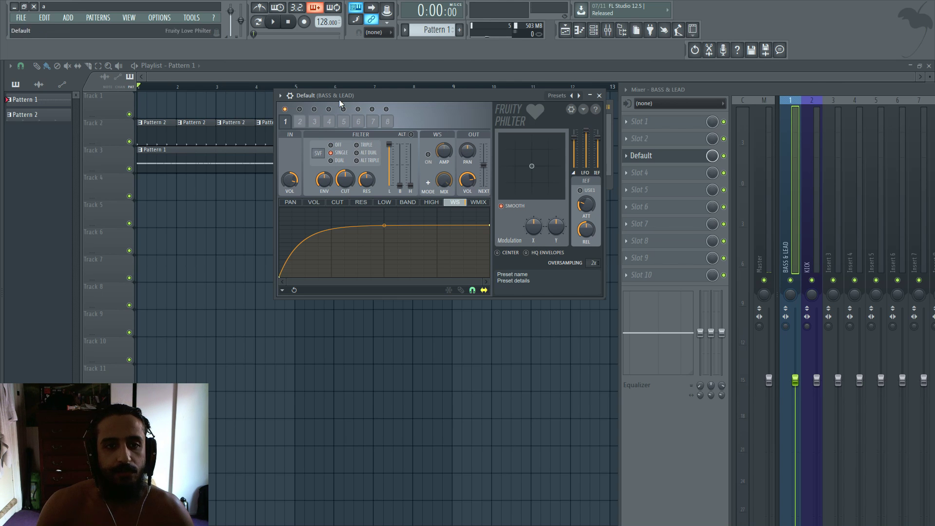
{"action": "key", "text": "space"}
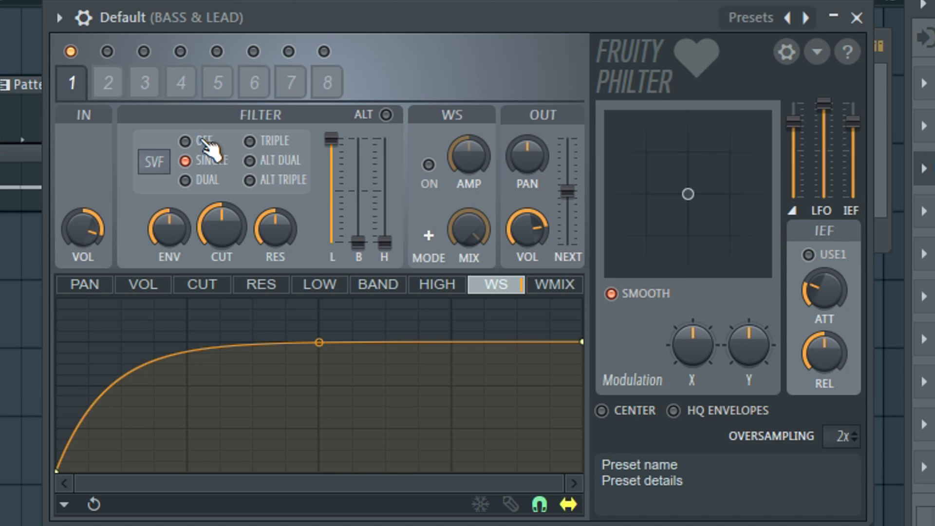
Step: Set the Love Philter FILTER to OFF and bring up the empty VOL envelope editor
{"action": "left_click", "coordinate": [196, 141]}
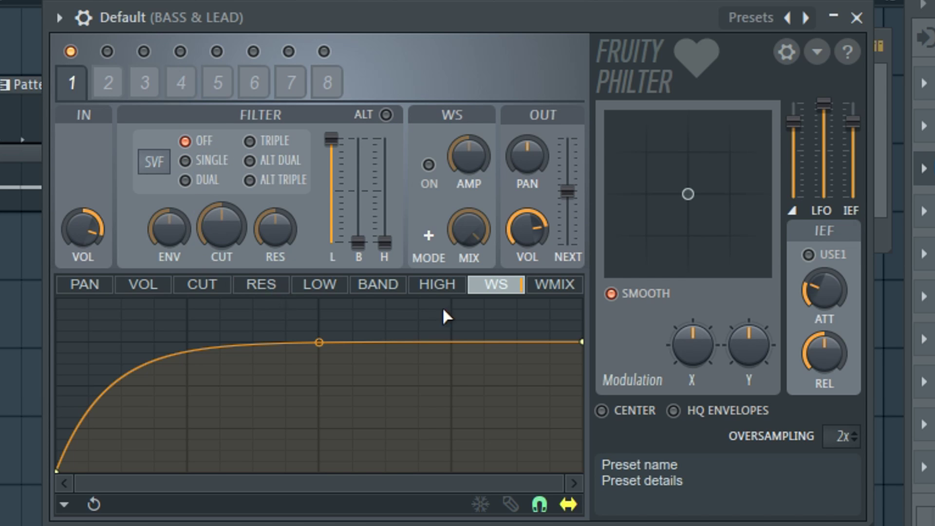
{"action": "left_click", "coordinate": [147, 291]}
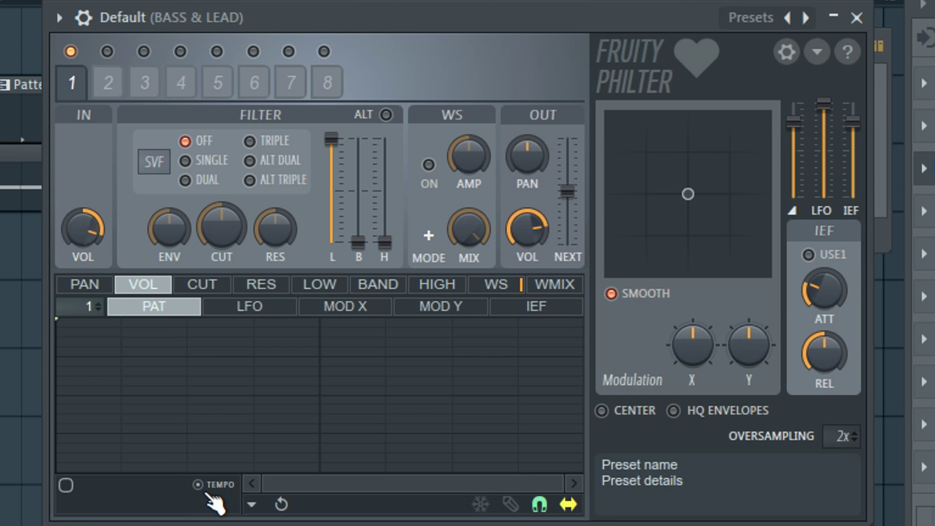
{"action": "left_click", "coordinate": [67, 486]}
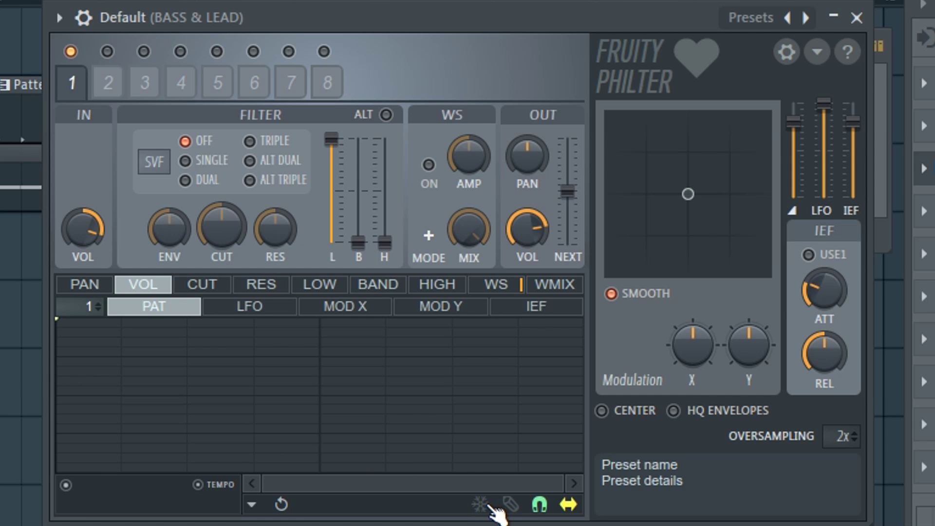
{"action": "left_click", "coordinate": [511, 505]}
Step: Drop the volume envelope's first point to zero and mark it as Loop start
{"action": "left_click_drag", "start_coordinate": [63, 322], "coordinate": [79, 464]}
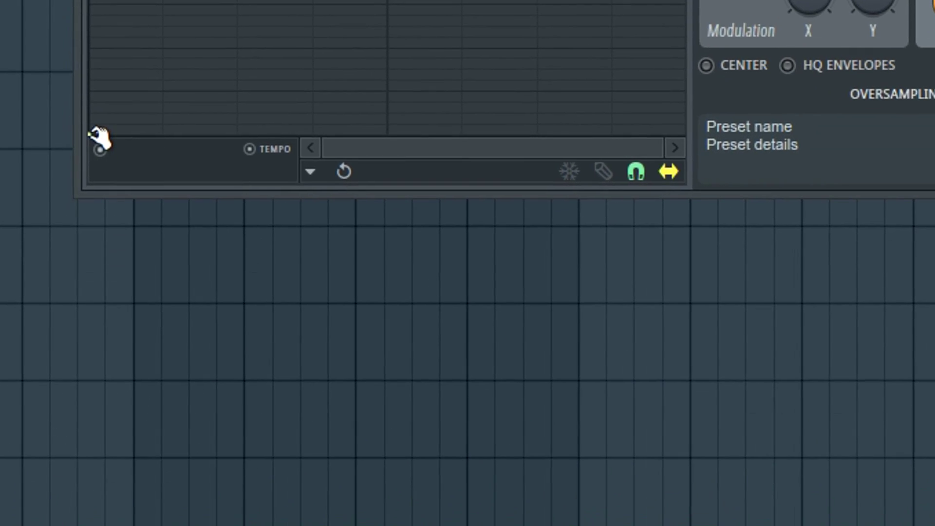
{"action": "right_click", "coordinate": [80, 256]}
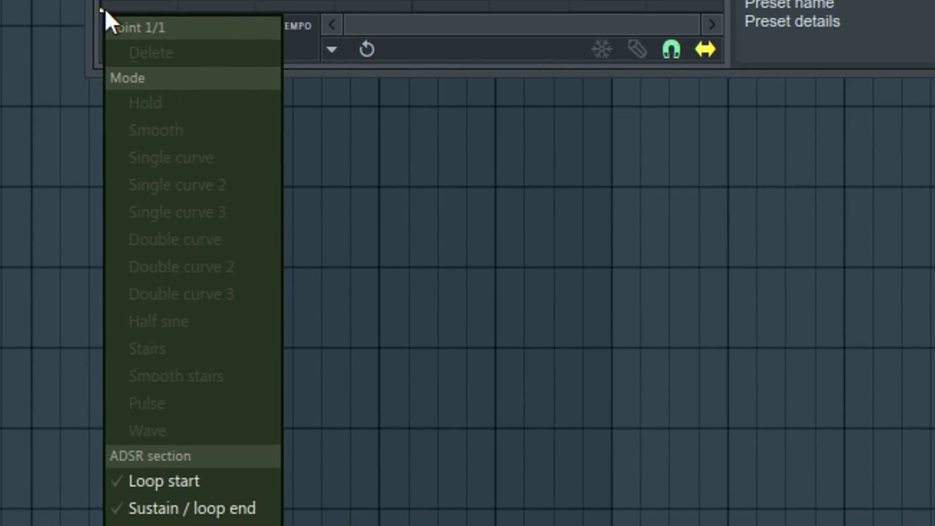
{"action": "left_click", "coordinate": [218, 480]}
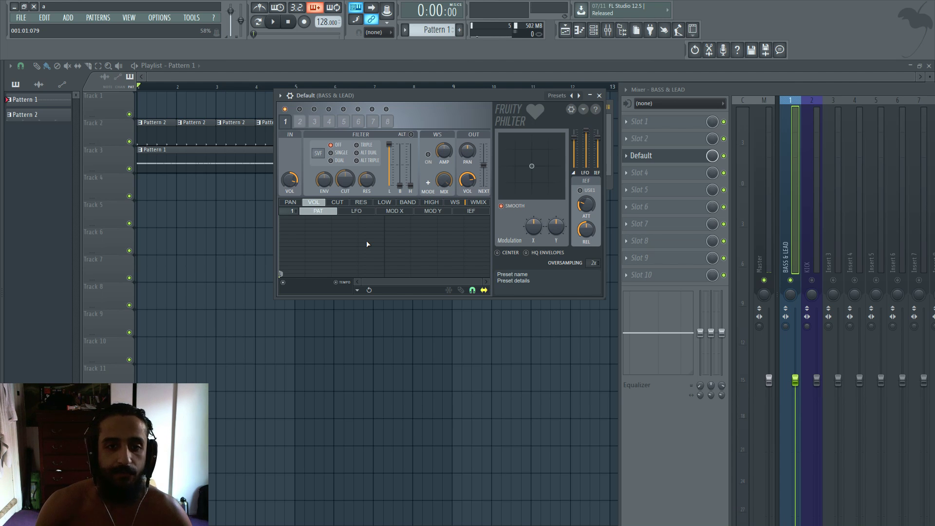
Step: Rough out peak and end points, then delete the misplaced end point and extra point
{"action": "mouse_move", "coordinate": [358, 236]}
{"action": "left_mouse_down"}
{"action": "mouse_move", "coordinate": [384, 254]}
{"action": "mouse_move", "coordinate": [382, 235]}
{"action": "mouse_move", "coordinate": [385, 262]}
{"action": "mouse_move", "coordinate": [359, 227]}
{"action": "left_mouse_up"}
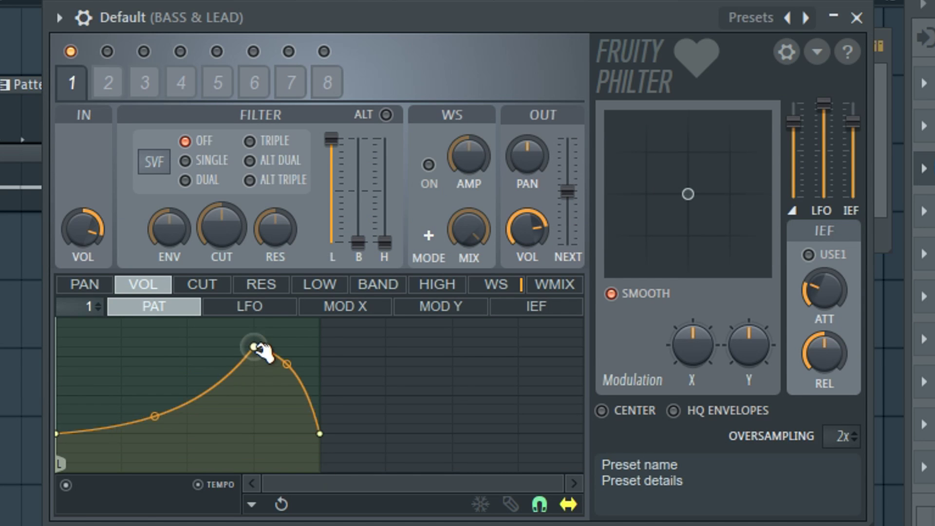
{"action": "left_click_drag", "start_coordinate": [254, 347], "coordinate": [254, 327]}
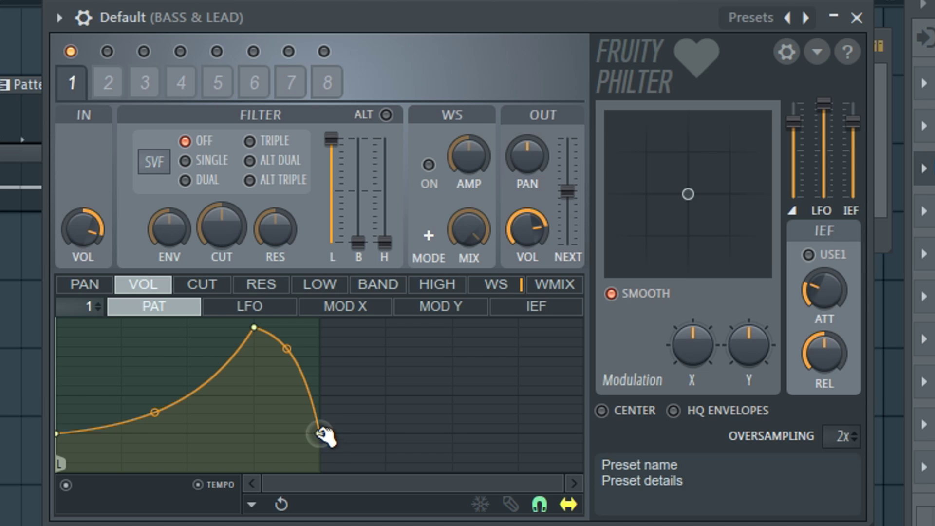
{"action": "mouse_move", "coordinate": [321, 434]}
{"action": "left_mouse_down"}
{"action": "mouse_move", "coordinate": [323, 407]}
{"action": "mouse_move", "coordinate": [322, 416]}
{"action": "left_mouse_up"}
{"action": "left_click_drag", "start_coordinate": [61, 418], "coordinate": [146, 493]}
{"action": "mouse_move", "coordinate": [320, 468]}
{"action": "left_mouse_down"}
{"action": "mouse_move", "coordinate": [320, 449]}
{"action": "mouse_move", "coordinate": [323, 474]}
{"action": "left_mouse_up"}
{"action": "right_click", "coordinate": [322, 476]}
{"action": "left_click", "coordinate": [363, 505]}
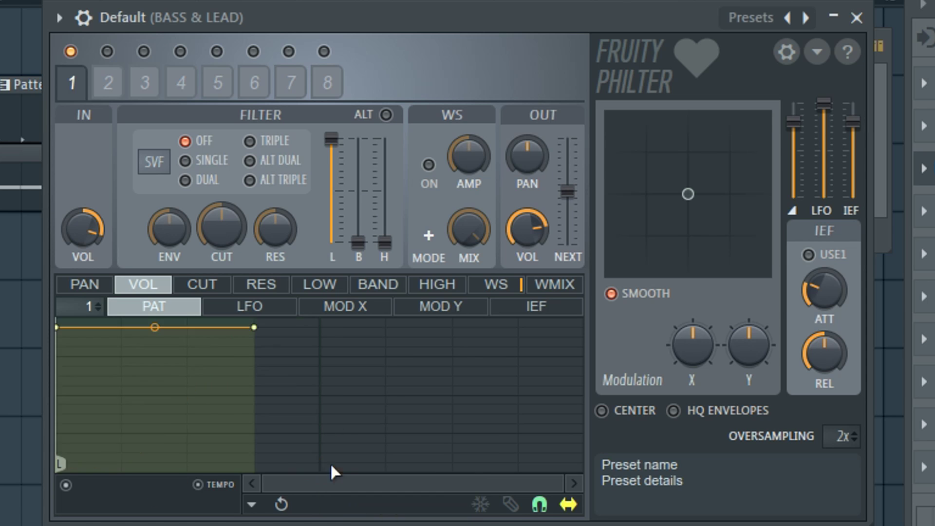
{"action": "right_click", "coordinate": [255, 328]}
{"action": "left_click", "coordinate": [292, 358]}
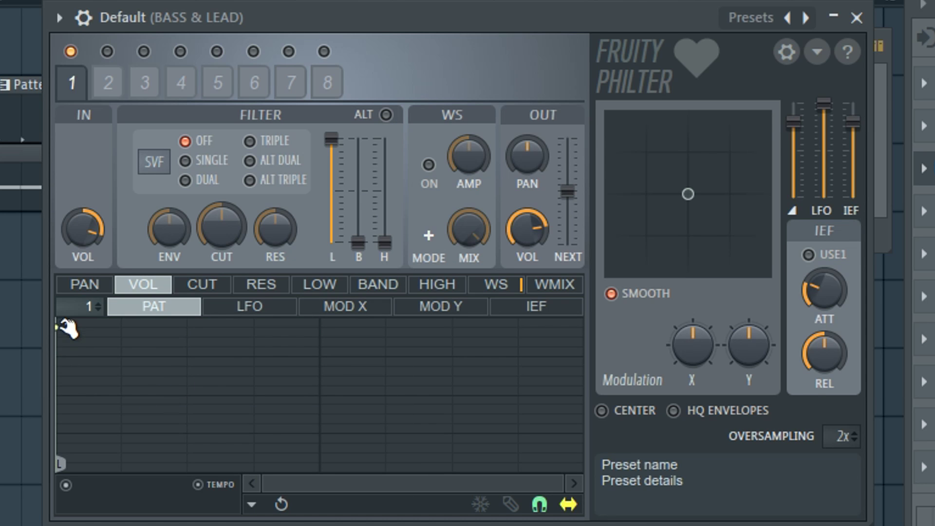
Step: Add a zero-volume end point halfway and a full-volume peak, marking the end as Sustain / loop end
{"action": "left_click_drag", "start_coordinate": [324, 445], "coordinate": [326, 471]}
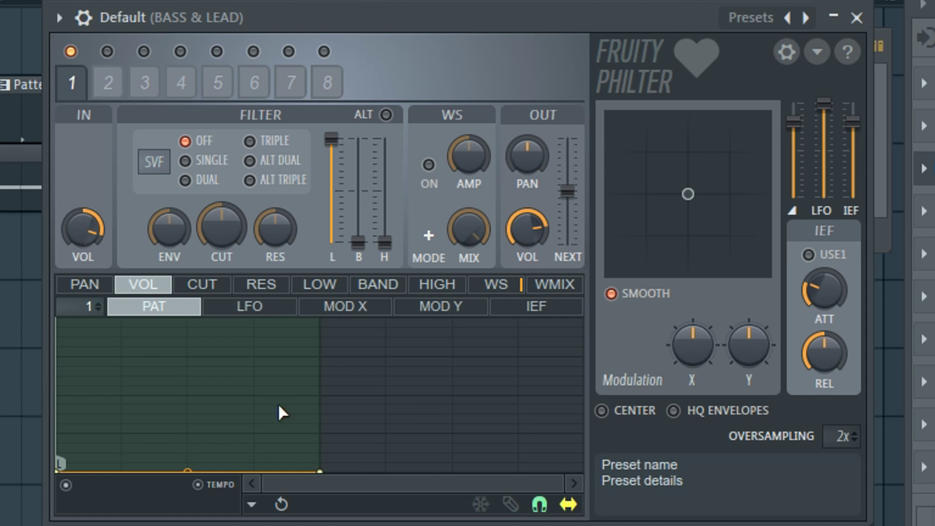
{"action": "left_click_drag", "start_coordinate": [254, 358], "coordinate": [259, 299]}
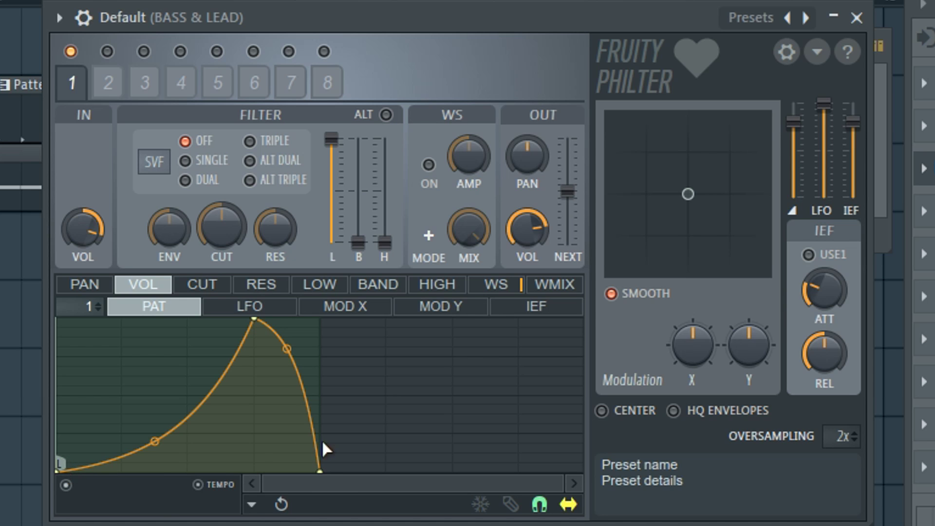
{"action": "right_click", "coordinate": [320, 471]}
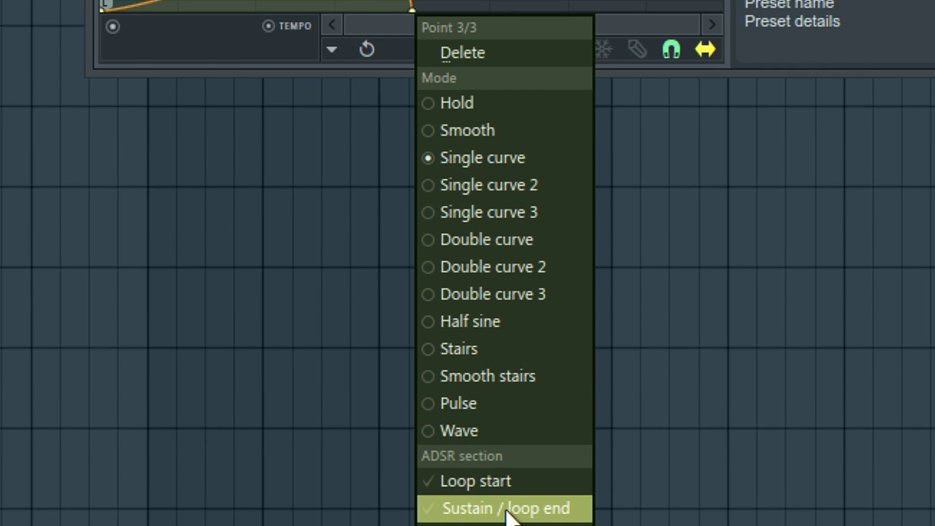
{"action": "left_click", "coordinate": [506, 512]}
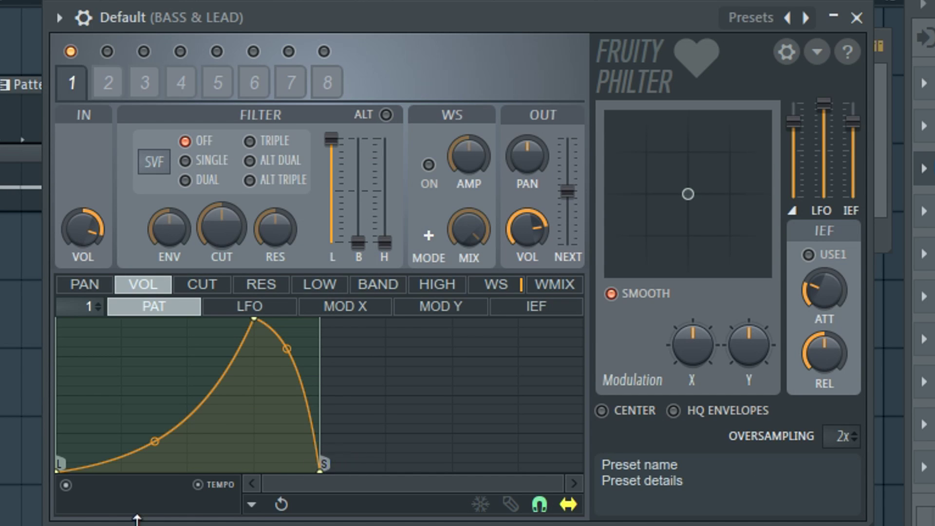
{"action": "right_click", "coordinate": [57, 471]}
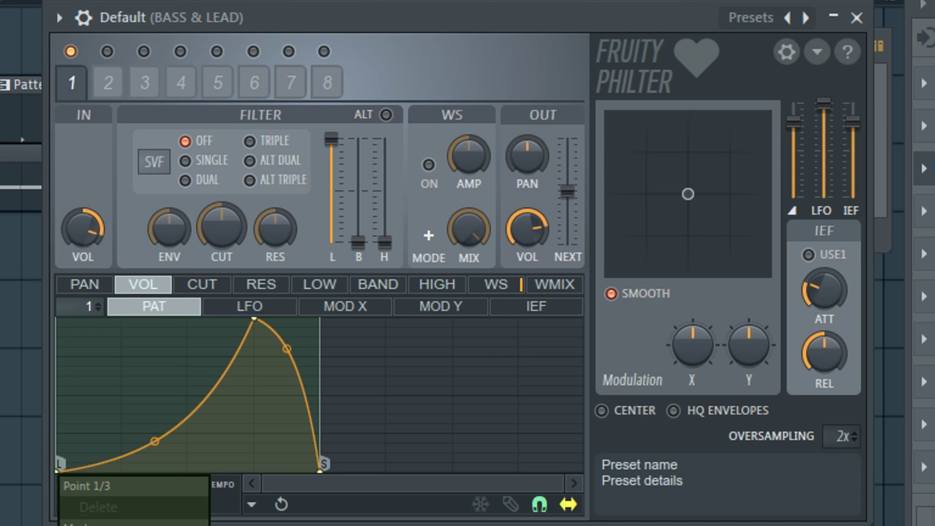
{"action": "right_click", "coordinate": [320, 470]}
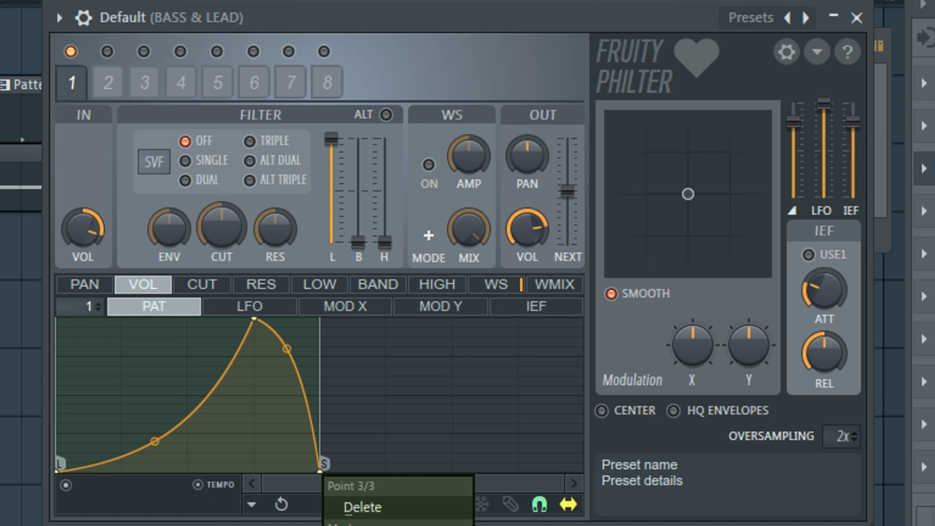
{"action": "left_click", "coordinate": [363, 66]}
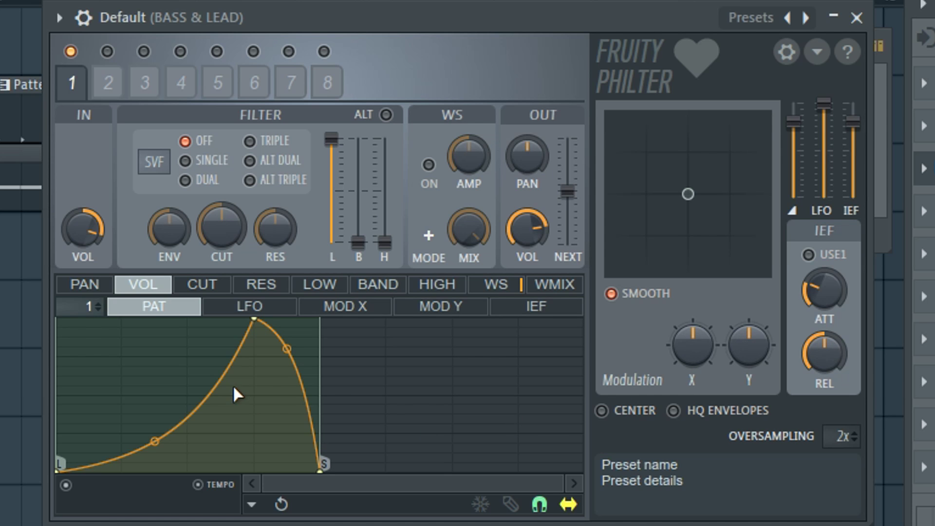
Step: Move the full-volume peak earlier, extend the flat top right, and bend the rise concave
{"action": "mouse_move", "coordinate": [254, 320]}
{"action": "left_mouse_down"}
{"action": "mouse_move", "coordinate": [255, 394]}
{"action": "mouse_move", "coordinate": [253, 319]}
{"action": "left_mouse_up"}
{"action": "left_click_drag", "start_coordinate": [288, 376], "coordinate": [287, 320]}
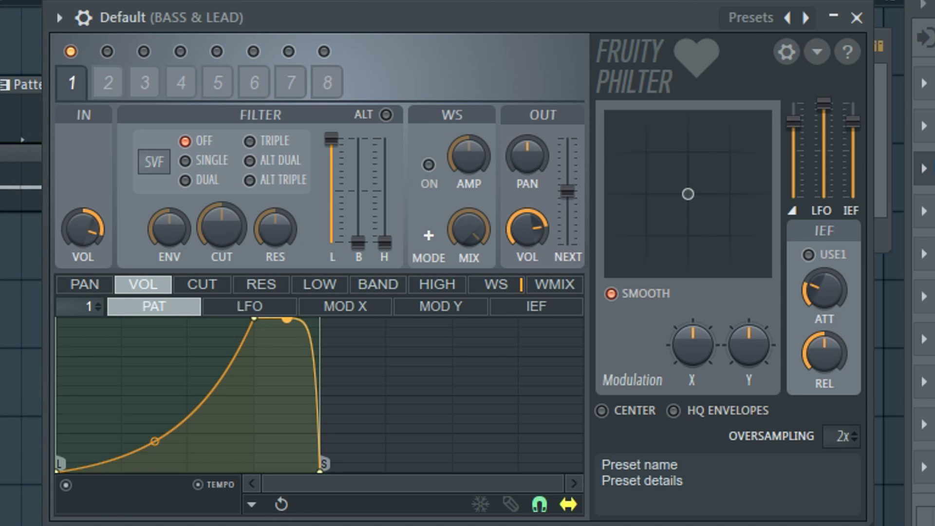
{"action": "mouse_move", "coordinate": [154, 442]}
{"action": "left_mouse_down"}
{"action": "mouse_move", "coordinate": [154, 362]}
{"action": "mouse_move", "coordinate": [154, 432]}
{"action": "left_mouse_up"}
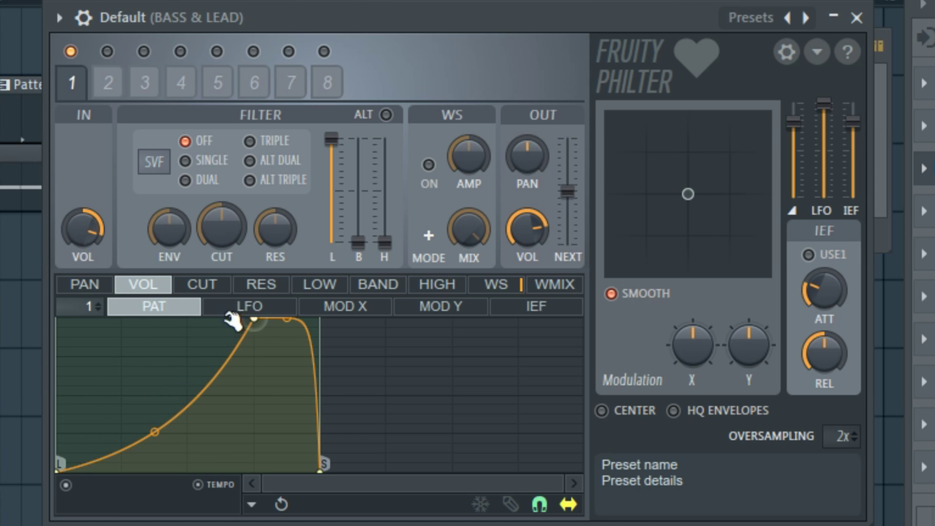
{"action": "left_click_drag", "start_coordinate": [253, 319], "coordinate": [188, 319]}
{"action": "left_click_drag", "start_coordinate": [254, 471], "coordinate": [320, 471]}
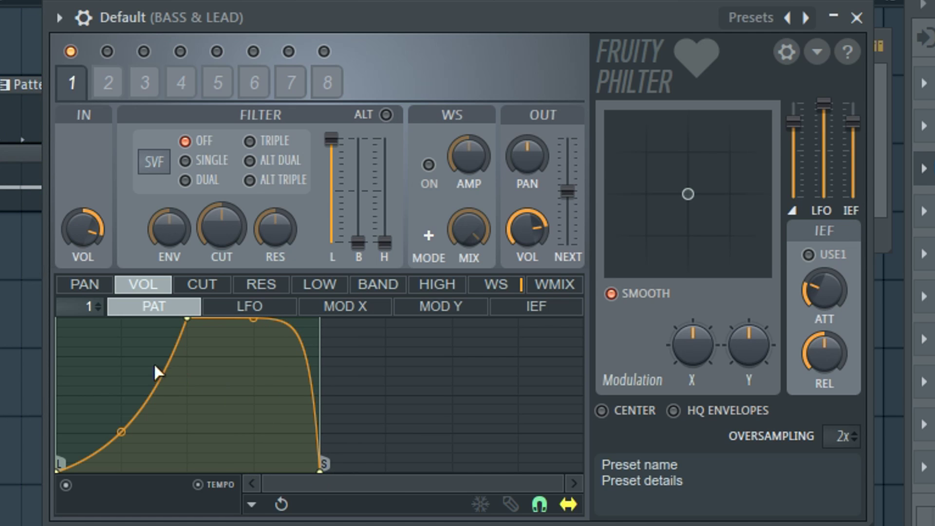
{"action": "mouse_move", "coordinate": [117, 433]}
{"action": "left_mouse_down"}
{"action": "mouse_move", "coordinate": [121, 467]}
{"action": "mouse_move", "coordinate": [122, 385]}
{"action": "mouse_move", "coordinate": [121, 448]}
{"action": "mouse_move", "coordinate": [121, 436]}
{"action": "left_mouse_up"}
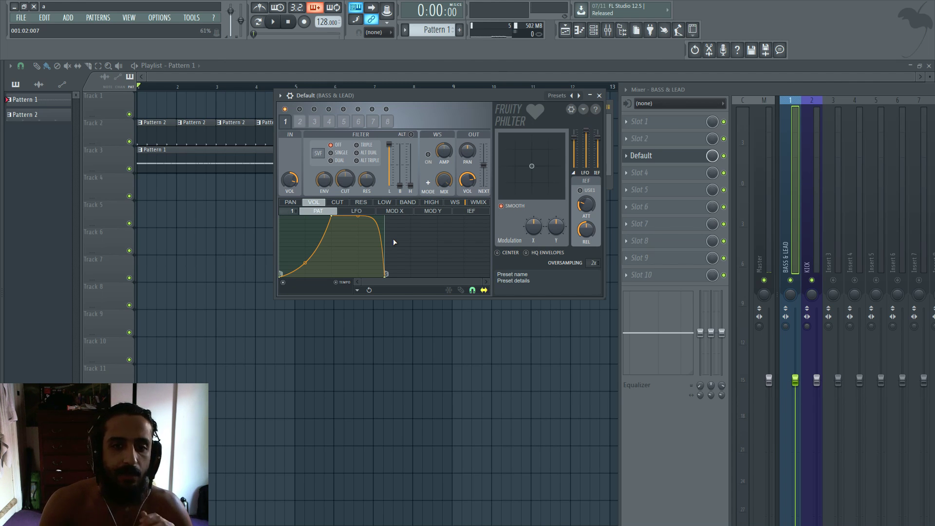
Step: Save the project with Ctrl+S and nudge the envelope's first point so it starts at zero
{"action": "key", "text": "ctrl+s"}
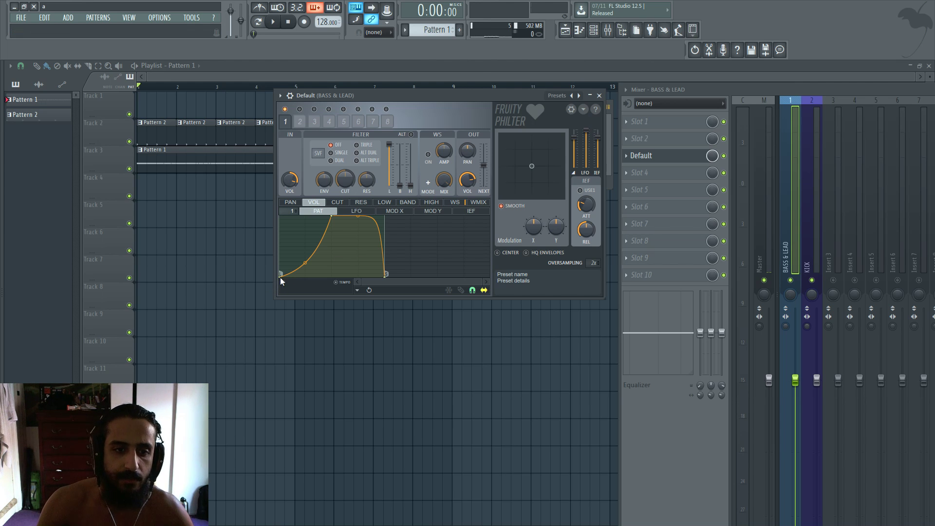
{"action": "mouse_move", "coordinate": [282, 274]}
{"action": "left_mouse_down"}
{"action": "mouse_move", "coordinate": [286, 236]}
{"action": "mouse_move", "coordinate": [287, 288]}
{"action": "mouse_move", "coordinate": [282, 276]}
{"action": "left_mouse_up"}
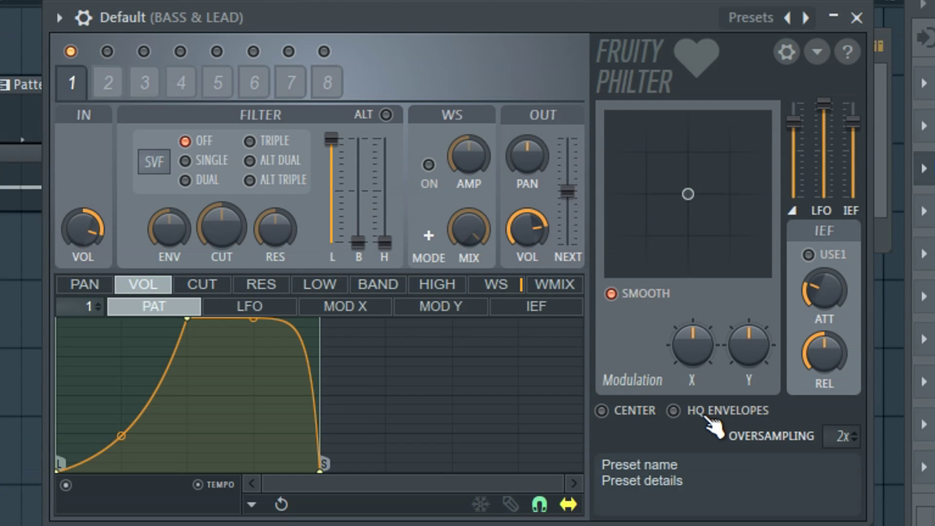
Step: Enable HQ ENVELOPES and change OVERSAMPLING from 2x to no factor
{"action": "left_click", "coordinate": [527, 253]}
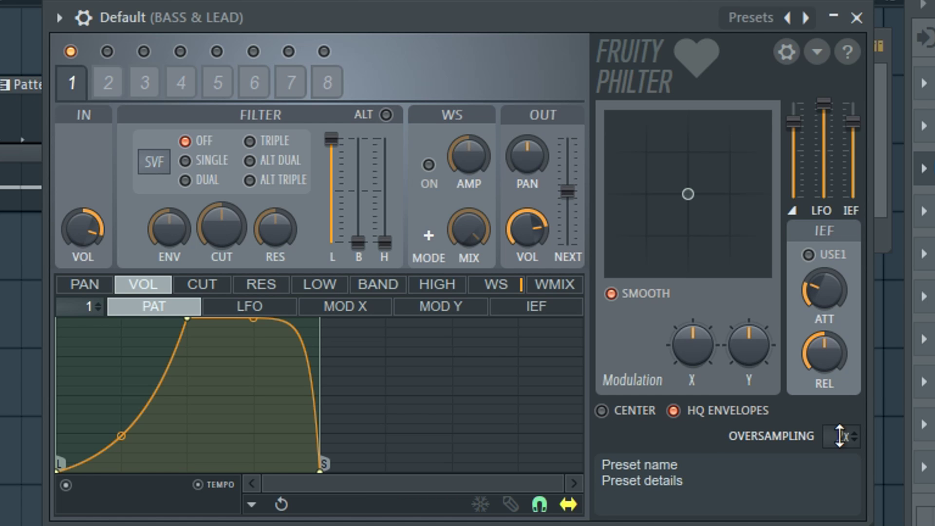
{"action": "mouse_move", "coordinate": [840, 436]}
{"action": "left_mouse_down"}
{"action": "mouse_move", "coordinate": [840, 445]}
{"action": "mouse_move", "coordinate": [841, 429]}
{"action": "mouse_move", "coordinate": [823, 427]}
{"action": "mouse_move", "coordinate": [834, 435]}
{"action": "left_mouse_up"}
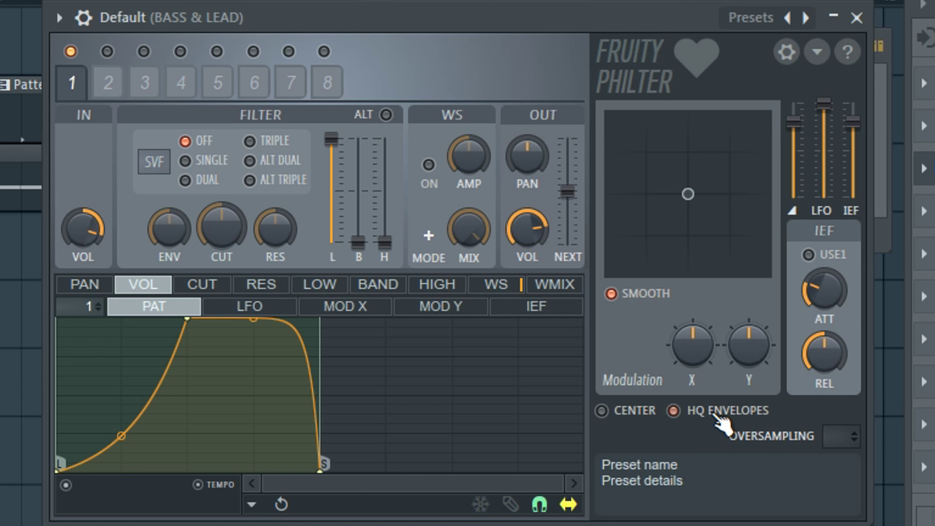
{"action": "right_click", "coordinate": [321, 471]}
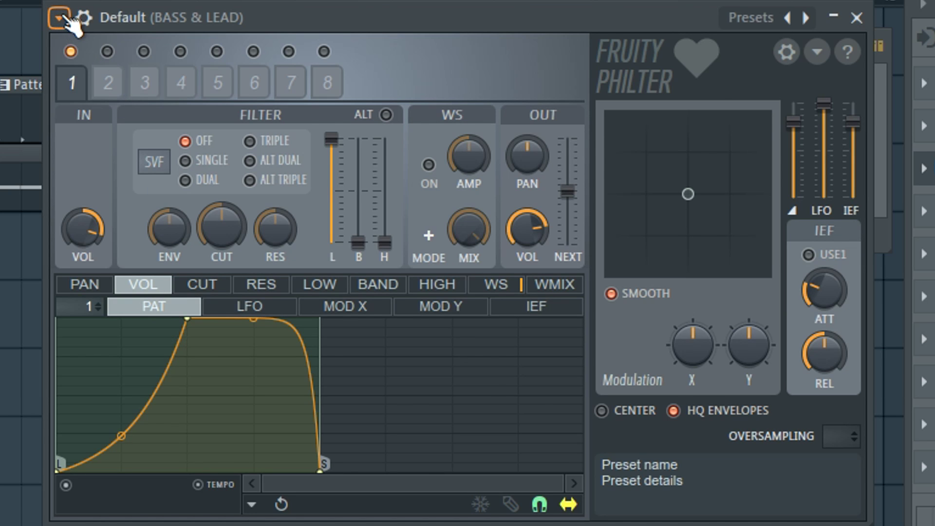
Step: Reset the Love Philter to its Default preset, set the filter OFF and enable the VOL envelope
{"action": "left_click", "coordinate": [60, 19]}
{"action": "mouse_move", "coordinate": [125, 83]}
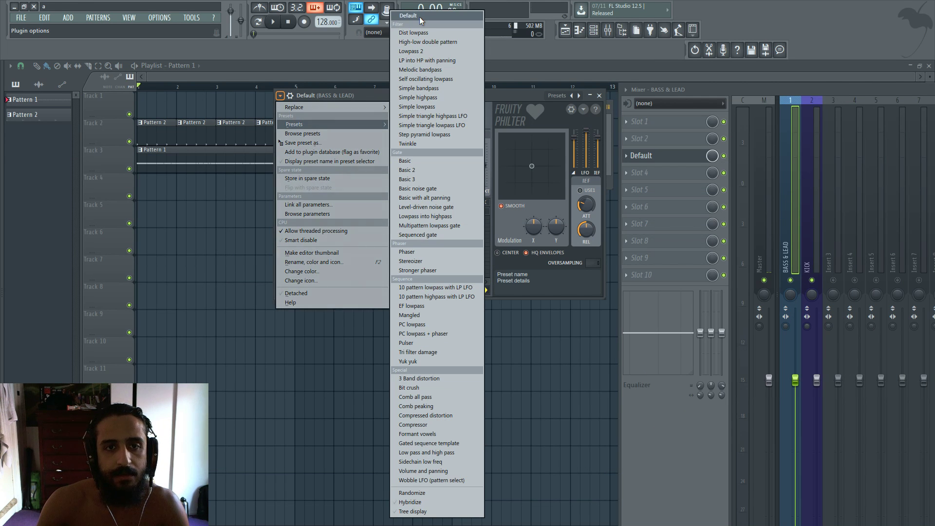
{"action": "left_click", "coordinate": [419, 16]}
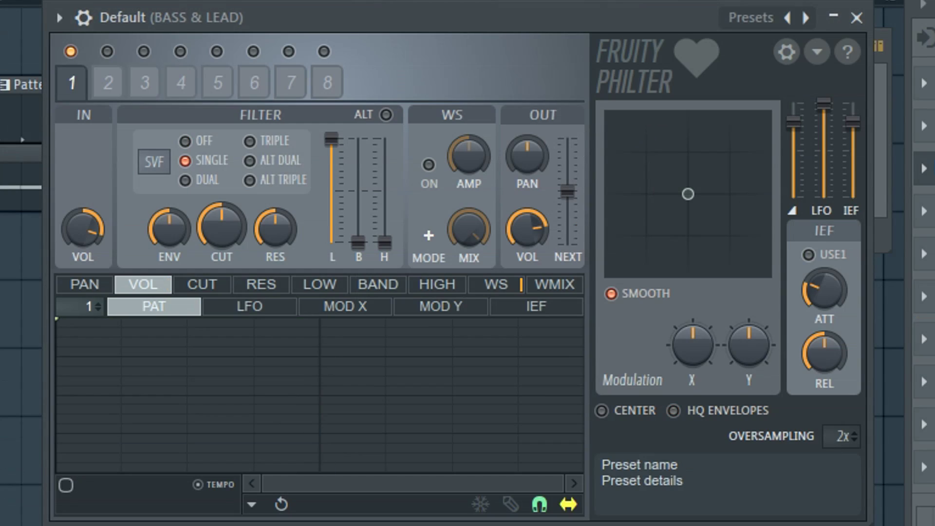
{"action": "left_click", "coordinate": [186, 142]}
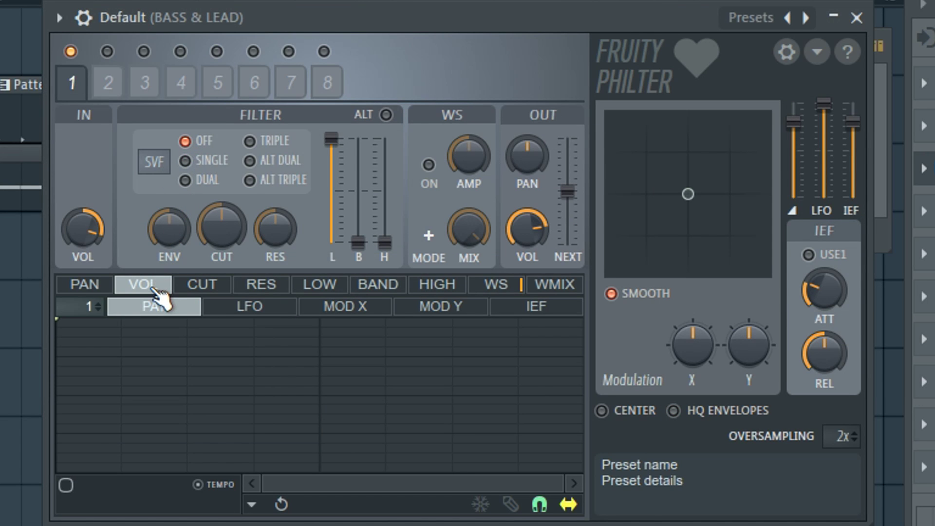
{"action": "left_click", "coordinate": [69, 490]}
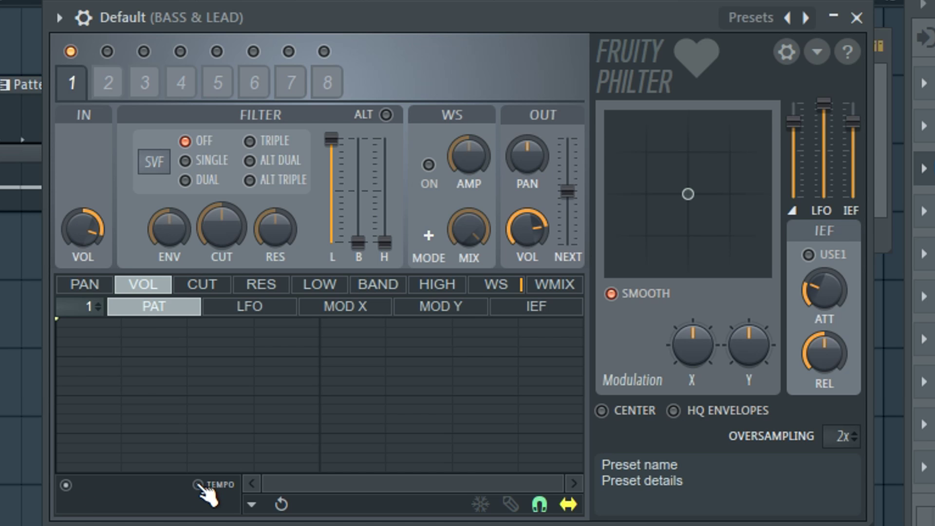
Step: Mark the first envelope point as Loop start and the end point as Sustain / loop end
{"action": "right_click", "coordinate": [54, 324]}
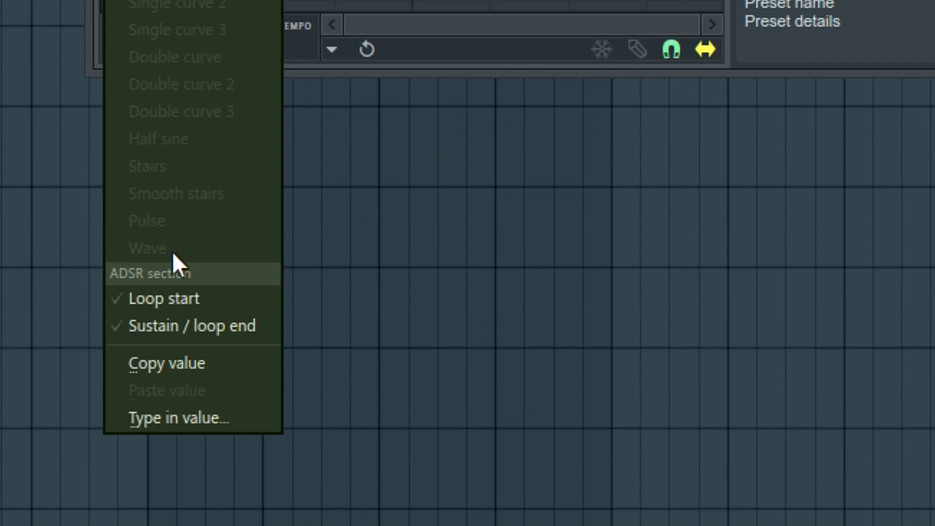
{"action": "left_click", "coordinate": [122, 525]}
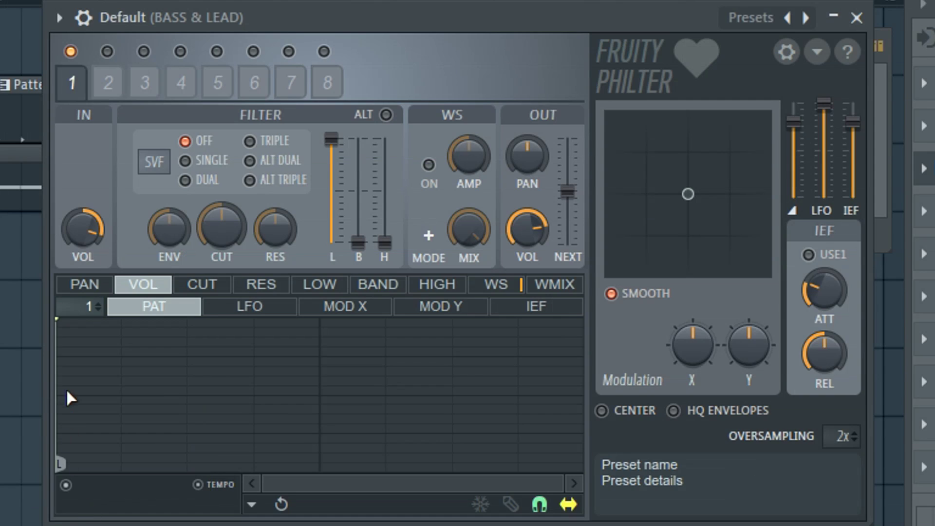
{"action": "right_click", "coordinate": [323, 451]}
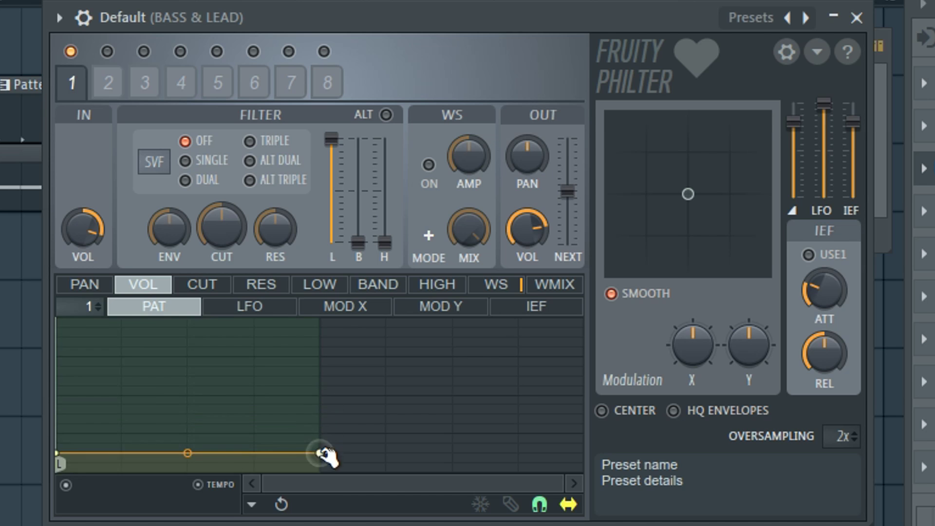
{"action": "right_click", "coordinate": [324, 451]}
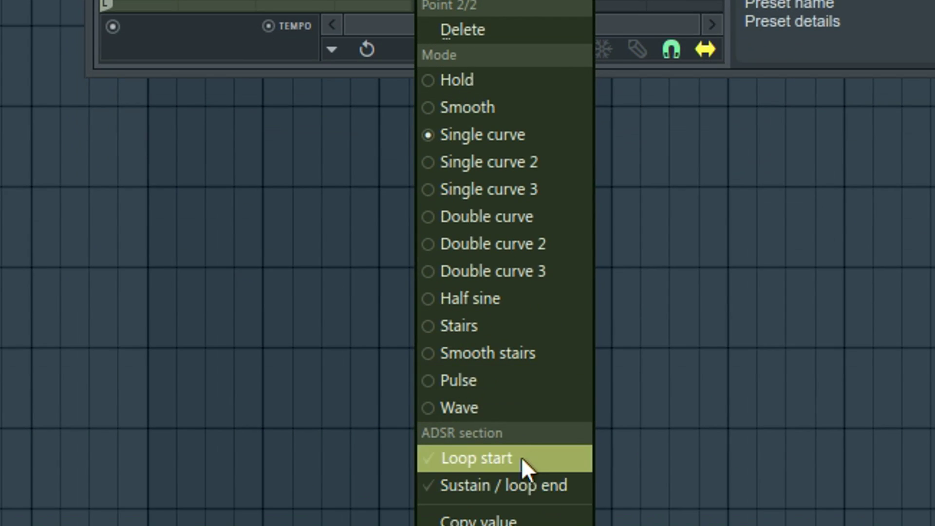
{"action": "left_click", "coordinate": [524, 478]}
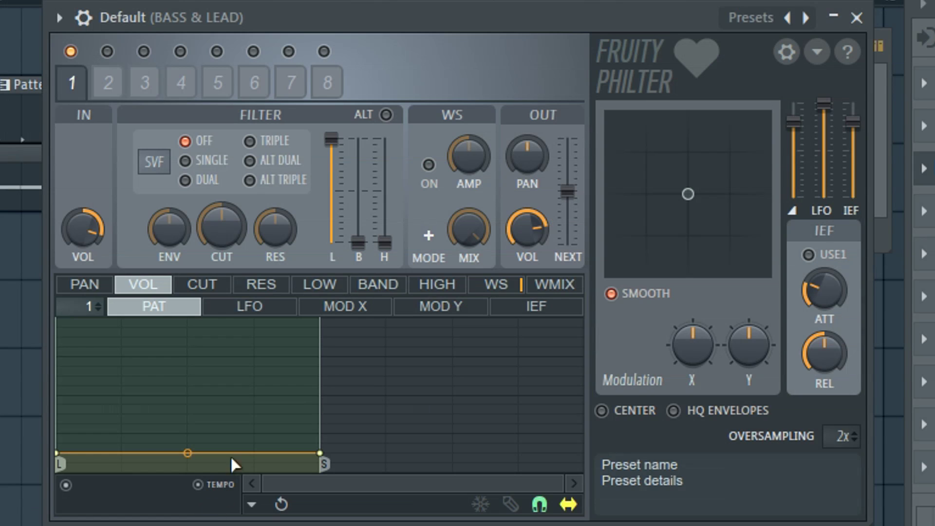
Step: Shape two humps: a first bump, a dip, then a full-volume peak dropping to zero
{"action": "left_click_drag", "start_coordinate": [339, 0], "coordinate": [336, 0]}
{"action": "left_click_drag", "start_coordinate": [254, 337], "coordinate": [255, 319]}
{"action": "right_click", "coordinate": [121, 356]}
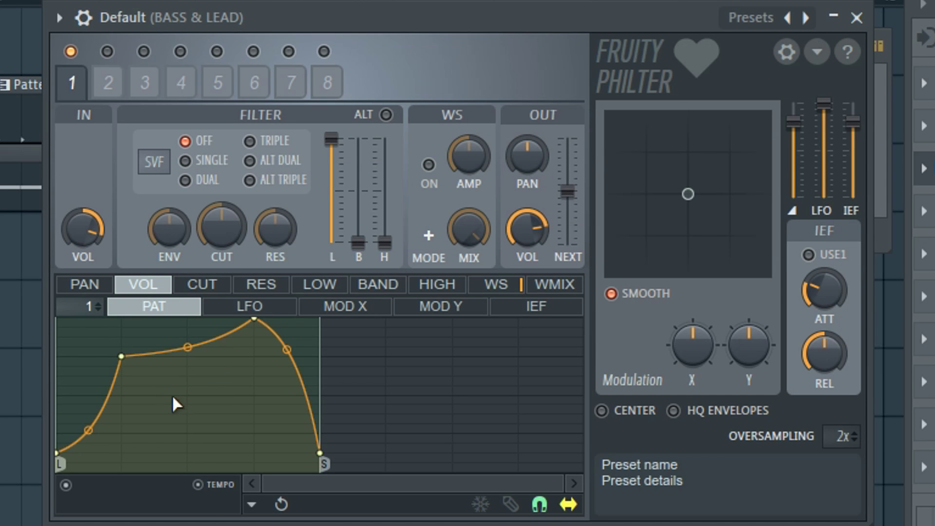
{"action": "right_click", "coordinate": [188, 405]}
{"action": "left_click_drag", "start_coordinate": [189, 405], "coordinate": [188, 424]}
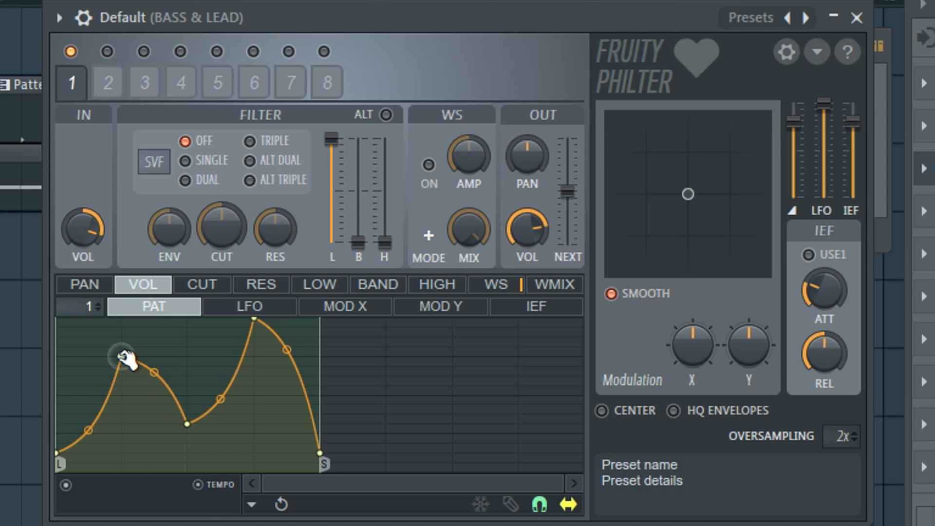
{"action": "left_click_drag", "start_coordinate": [121, 357], "coordinate": [122, 376]}
{"action": "left_click_drag", "start_coordinate": [320, 454], "coordinate": [321, 472]}
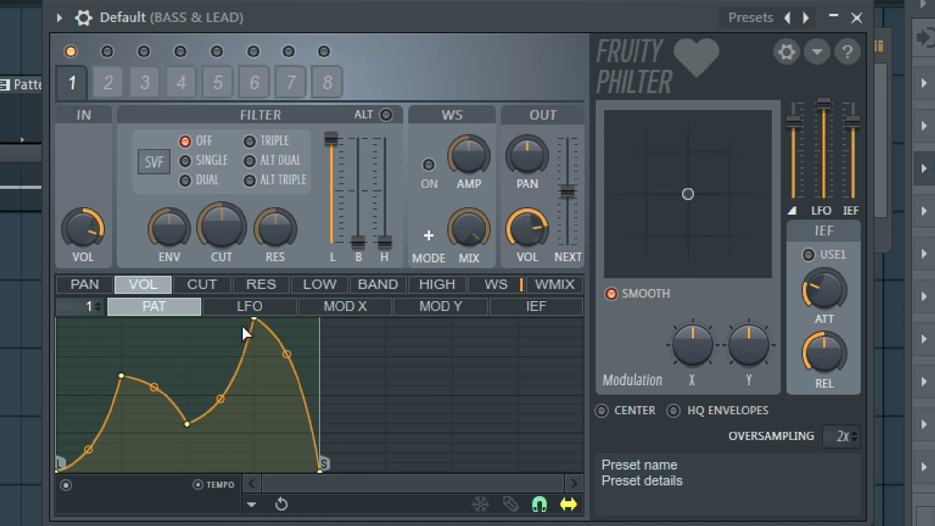
{"action": "left_click_drag", "start_coordinate": [254, 320], "coordinate": [255, 337]}
{"action": "left_click_drag", "start_coordinate": [317, 466], "coordinate": [337, 482]}
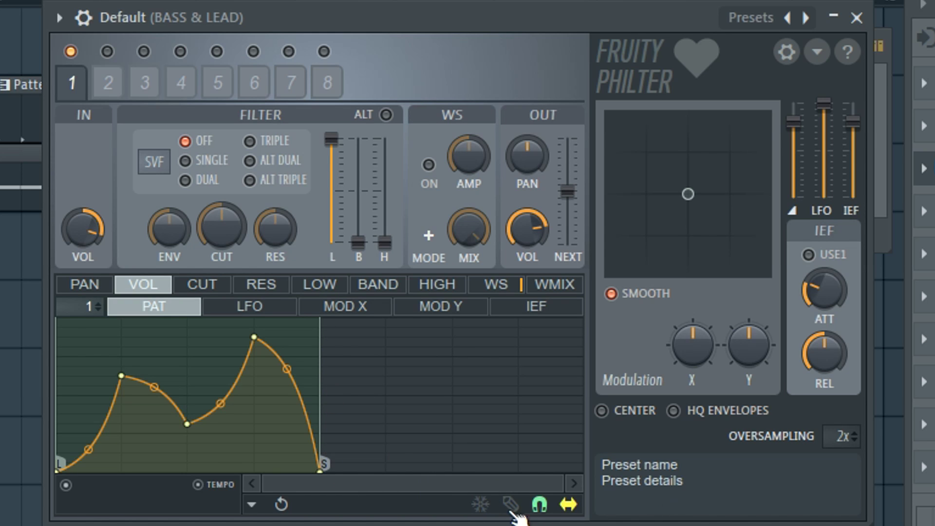
Step: Toggle snapping, adjust the tail and delete the extra trailing point so the curve ends at zero
{"action": "left_click", "coordinate": [540, 507]}
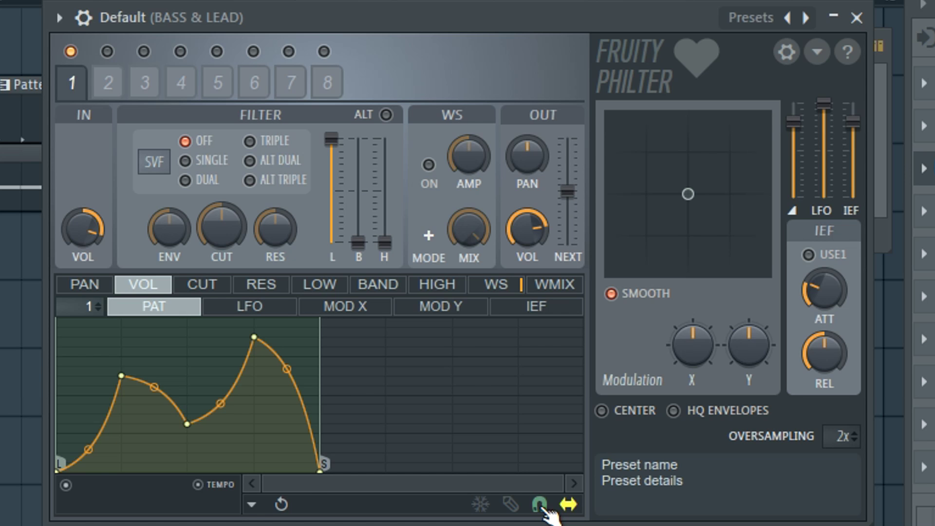
{"action": "mouse_move", "coordinate": [320, 471]}
{"action": "left_mouse_down"}
{"action": "mouse_move", "coordinate": [296, 472]}
{"action": "mouse_move", "coordinate": [317, 491]}
{"action": "mouse_move", "coordinate": [372, 502]}
{"action": "left_mouse_up"}
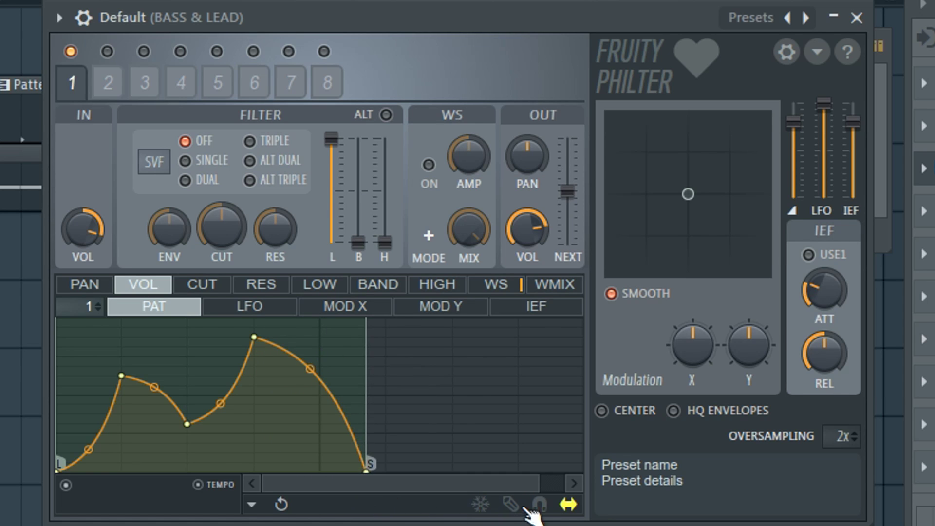
{"action": "left_click", "coordinate": [539, 505]}
{"action": "right_click", "coordinate": [320, 470]}
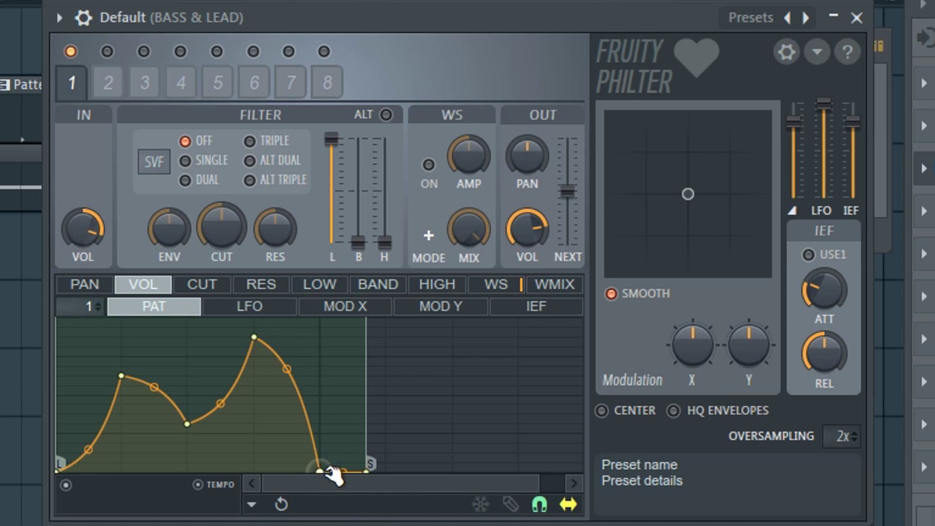
{"action": "right_click", "coordinate": [368, 471]}
{"action": "left_click", "coordinate": [400, 504]}
{"action": "right_click", "coordinate": [319, 471]}
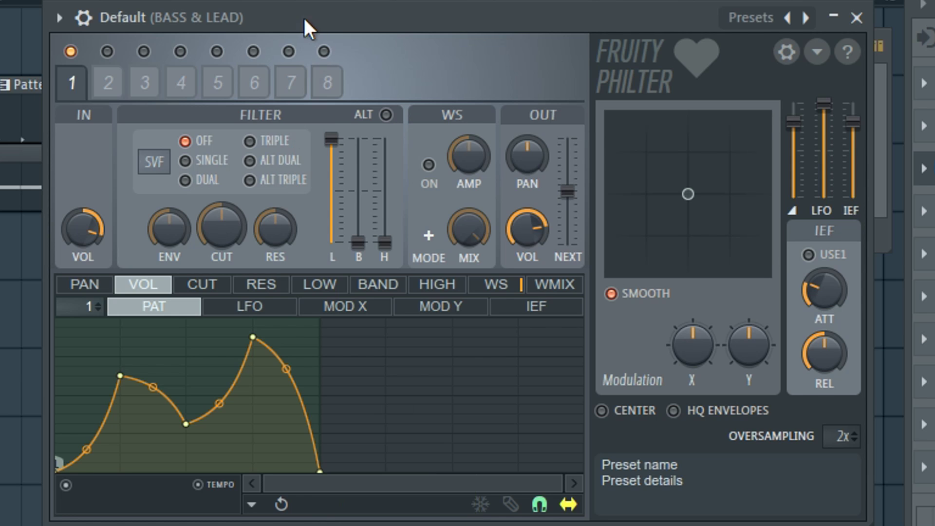
{"action": "left_click", "coordinate": [318, 16]}
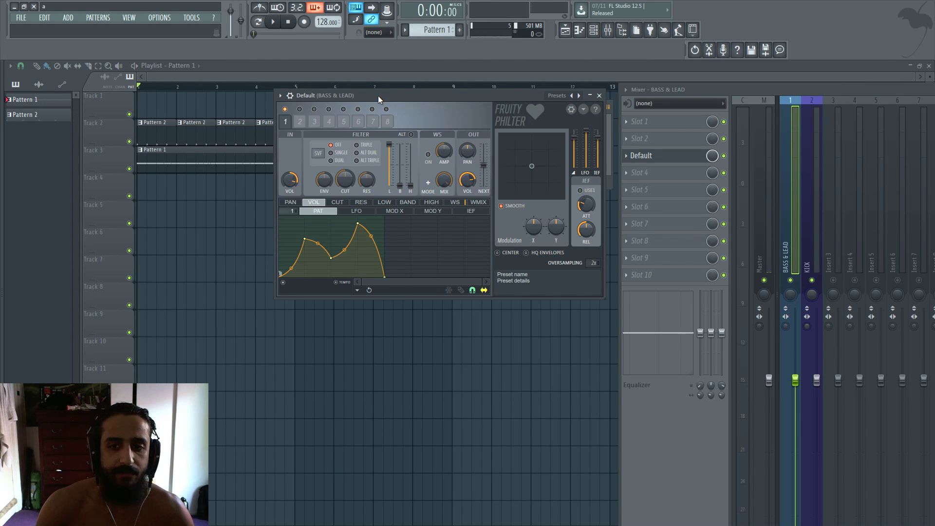